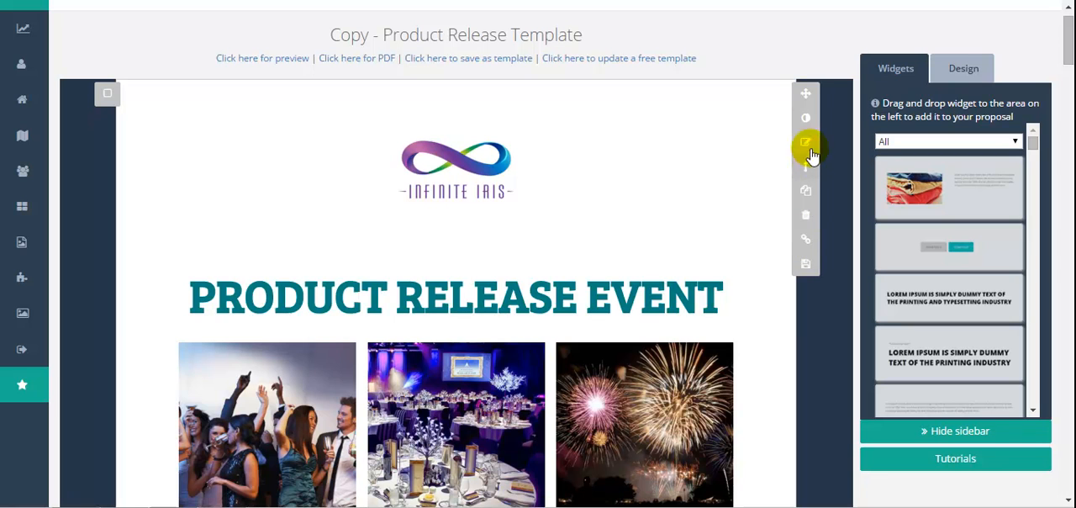
Open the PRODUCT RELEASE EVENT title for text editing.
left_click(471, 300)
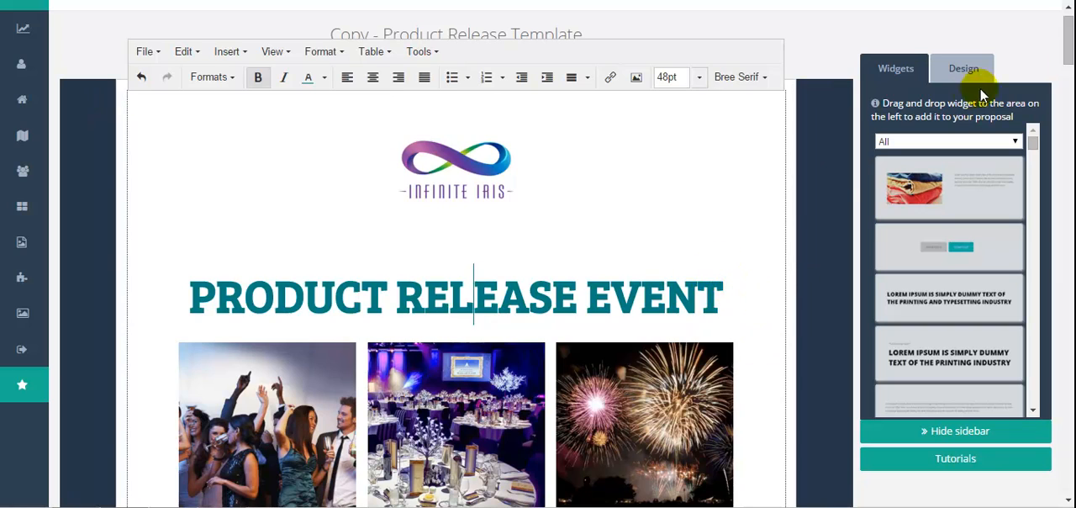
left_click_drag(1067, 42, 1009, 20)
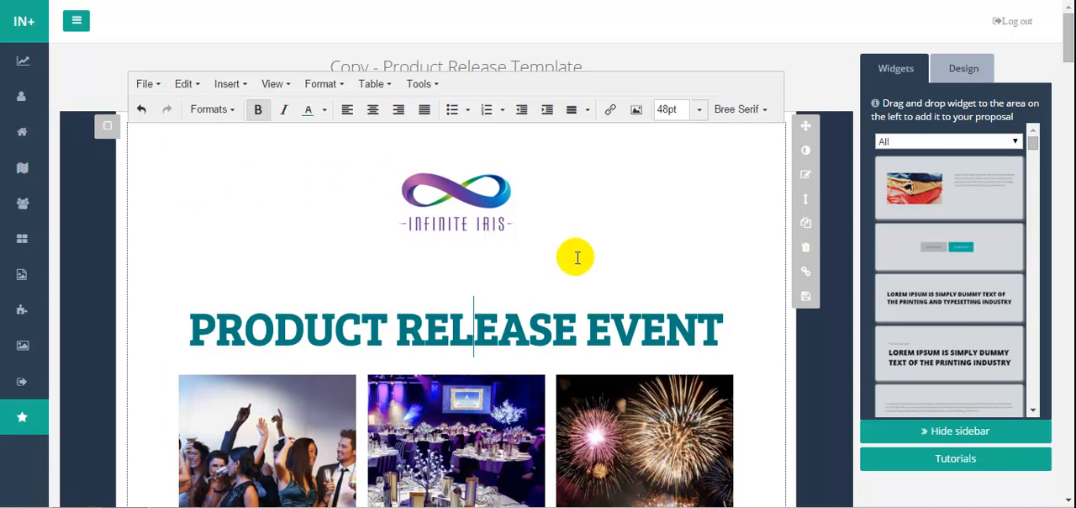
Show the selection checkboxes on the proposal's widgets and check all widgets.
left_click(966, 71)
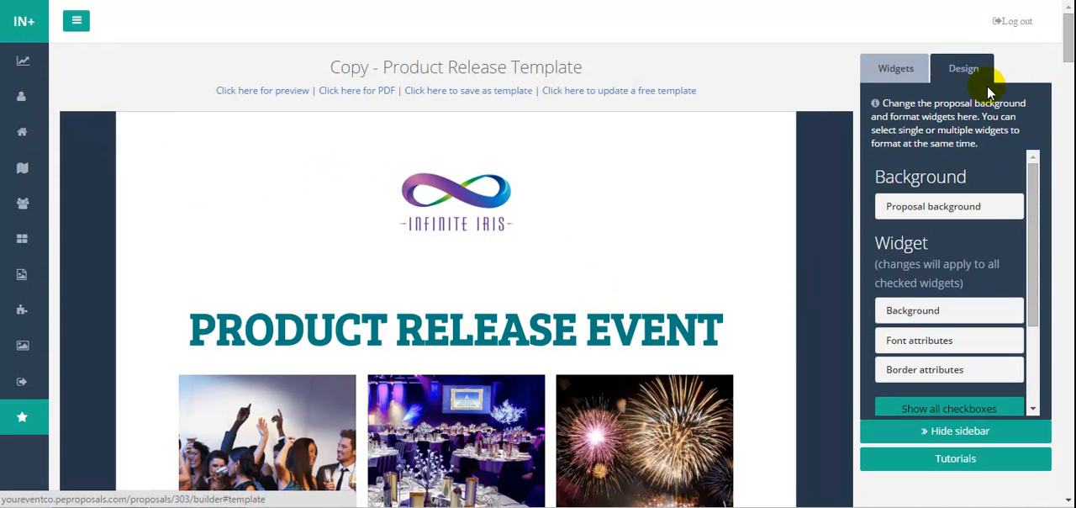
left_click_drag(1038, 161, 1034, 256)
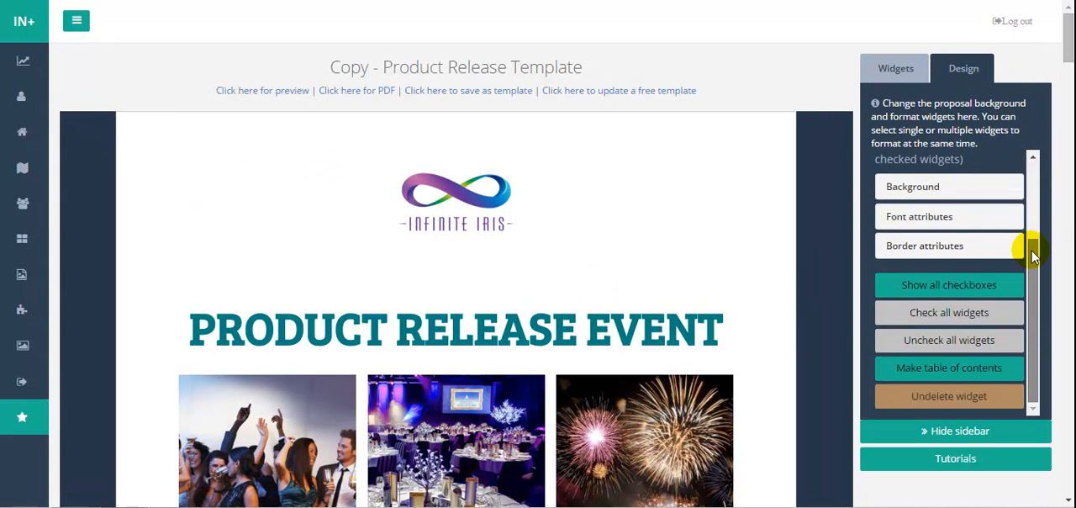
left_click(958, 286)
left_click_drag(1064, 59, 1064, 118)
left_click(929, 319)
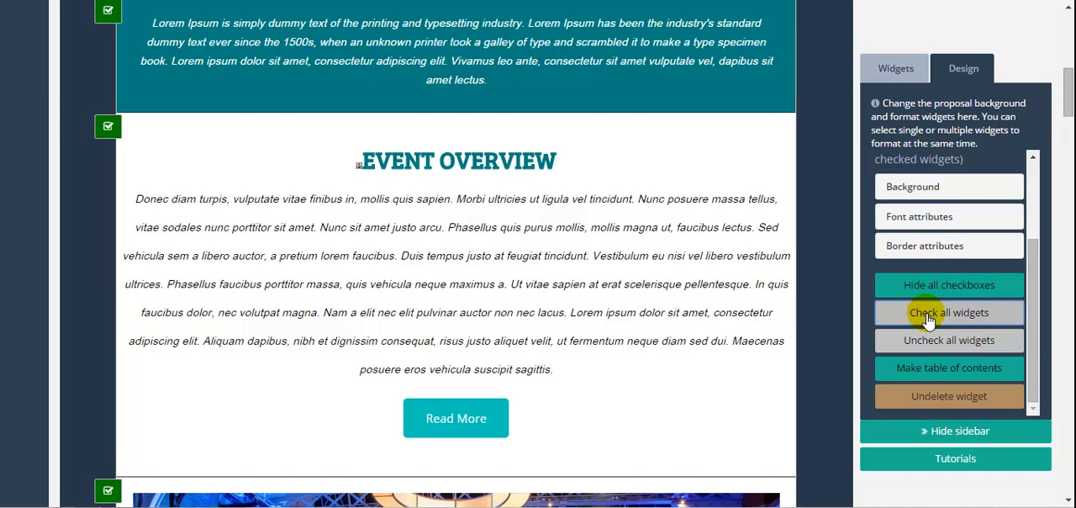
Set the font family of Heading 1 text in all checked widgets to Century Gothic.
left_click_drag(1031, 255, 1024, 150)
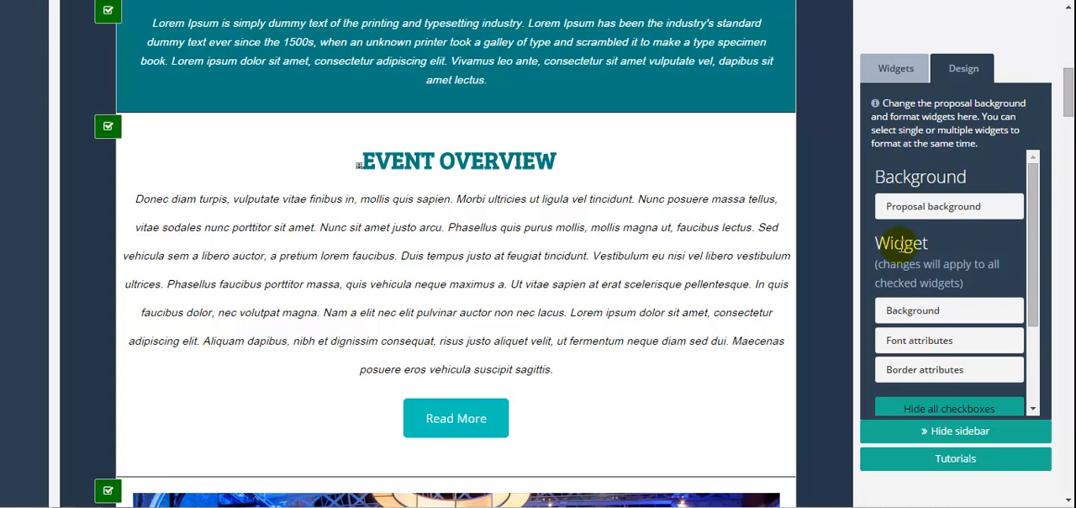
scroll(1033, 260, "down", 3)
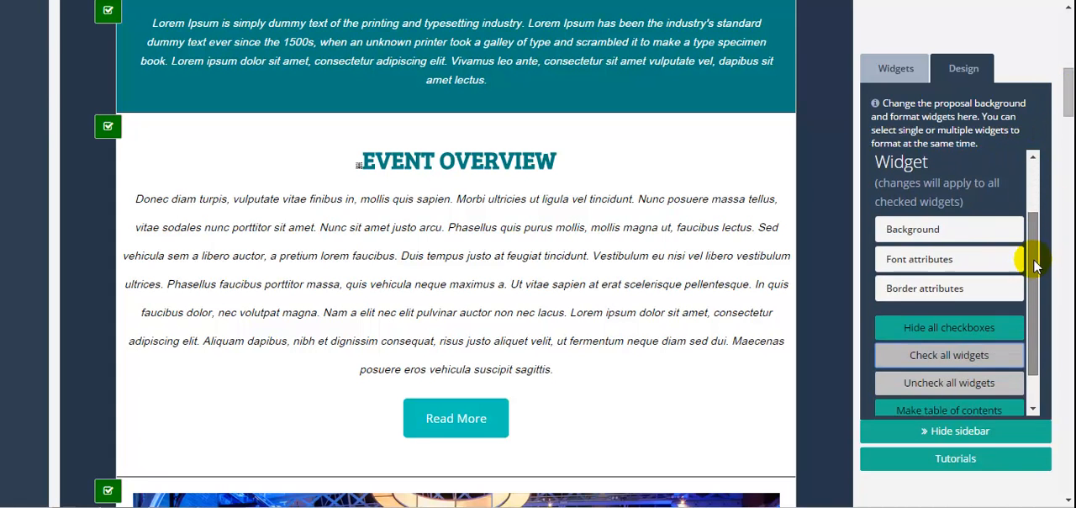
left_click_drag(1031, 245, 1036, 221)
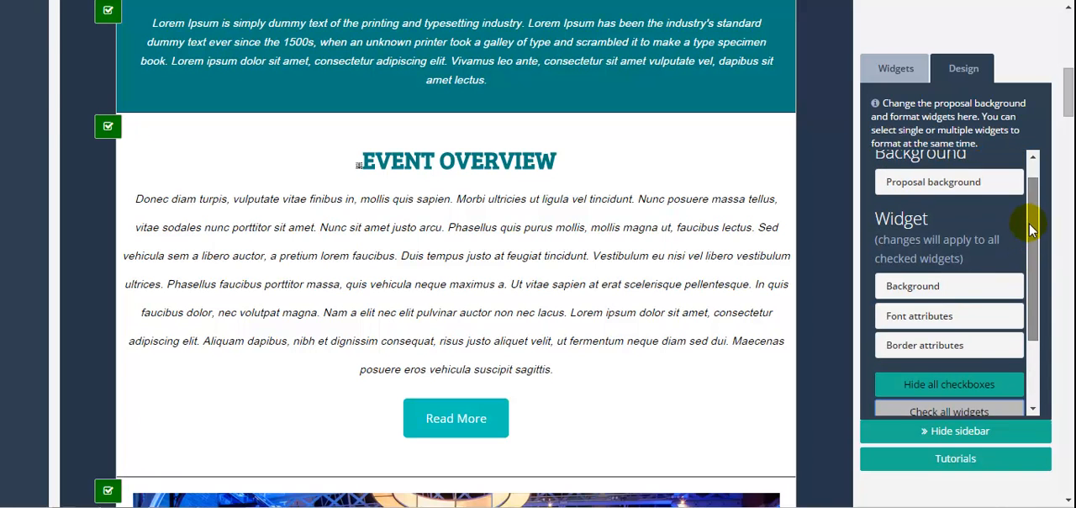
left_click(919, 317)
left_click_drag(1033, 232, 1037, 301)
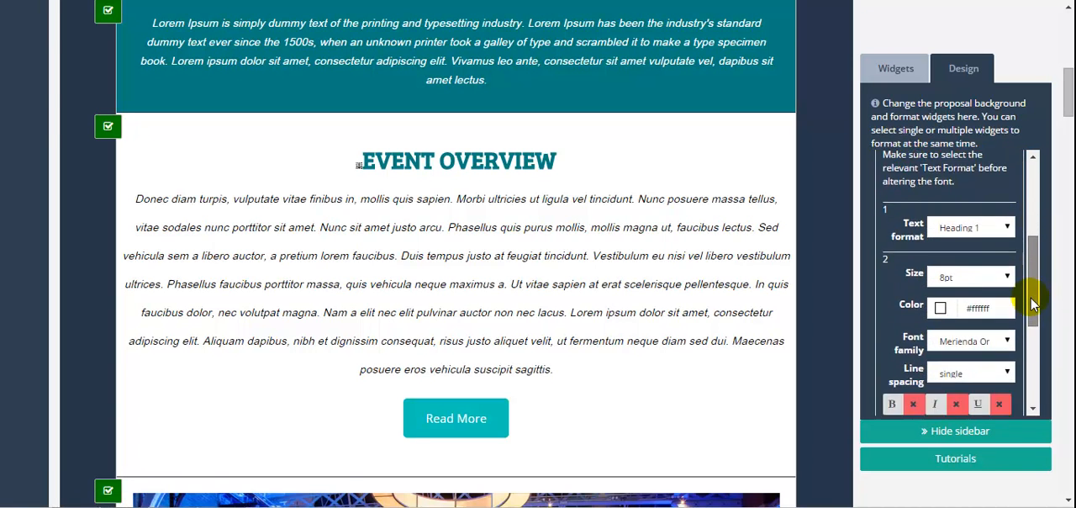
left_click(1003, 228)
left_click(1004, 228)
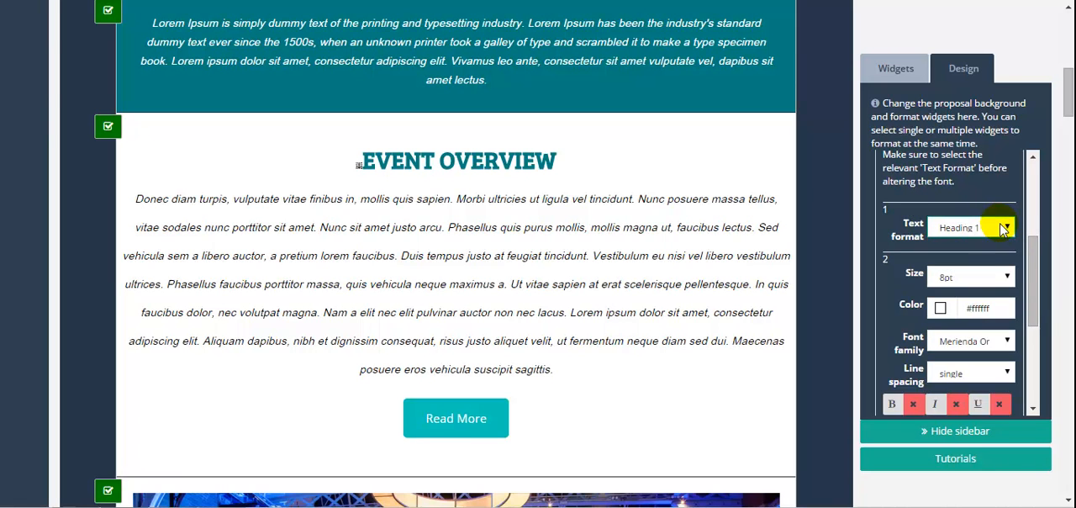
left_click(1008, 343)
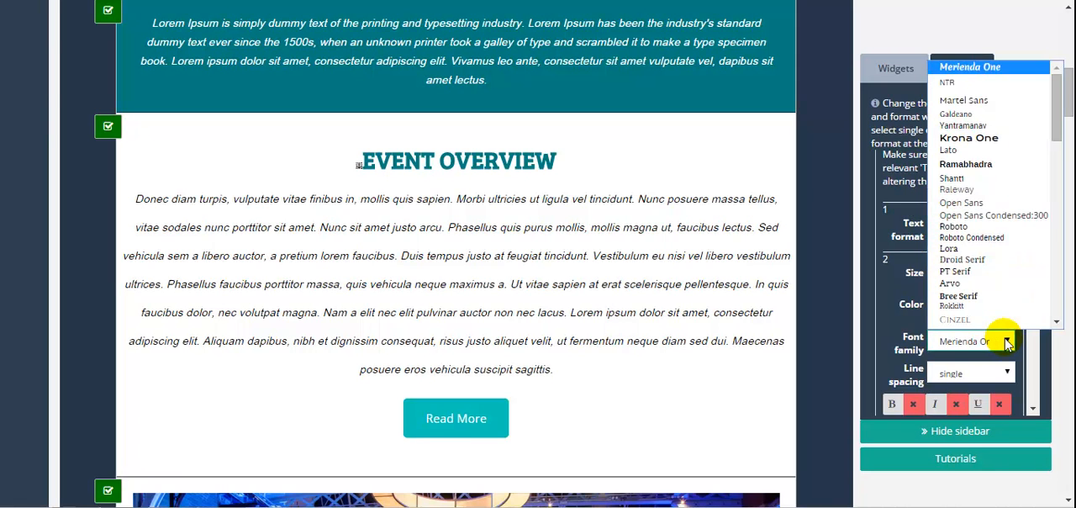
left_click_drag(1056, 105, 1028, 311)
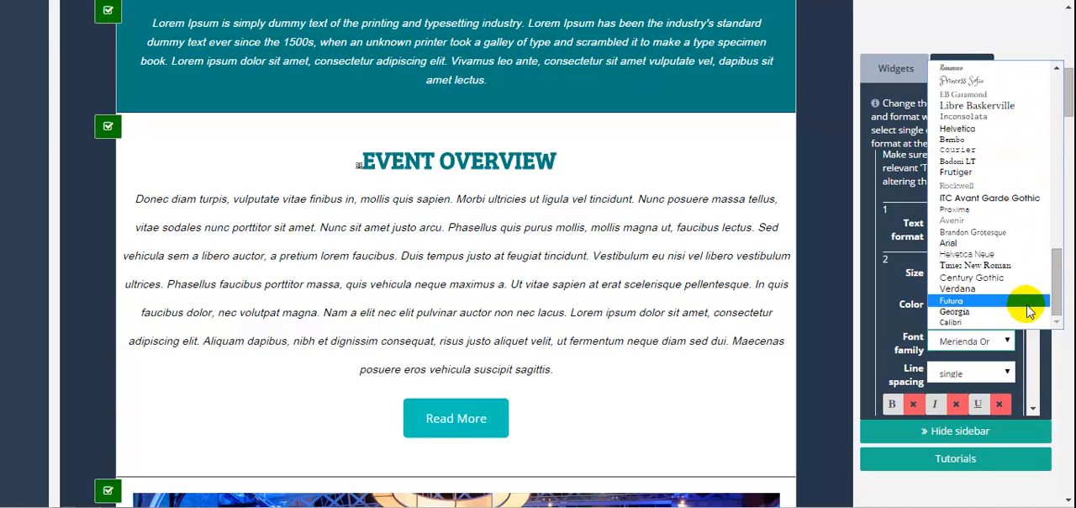
left_click(997, 283)
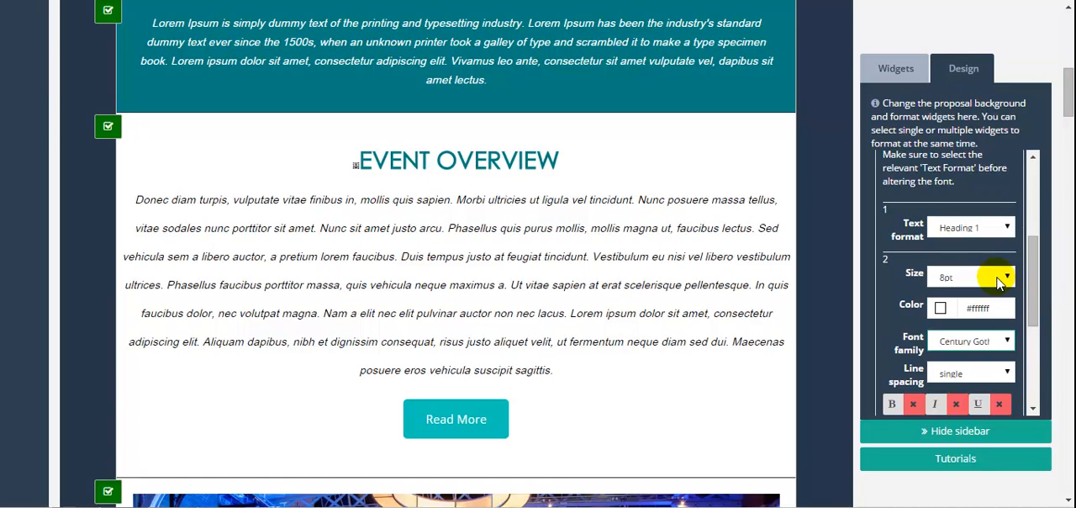
Change the Heading 1 text color in all checked widgets to blue #1f00db.
left_click(940, 310)
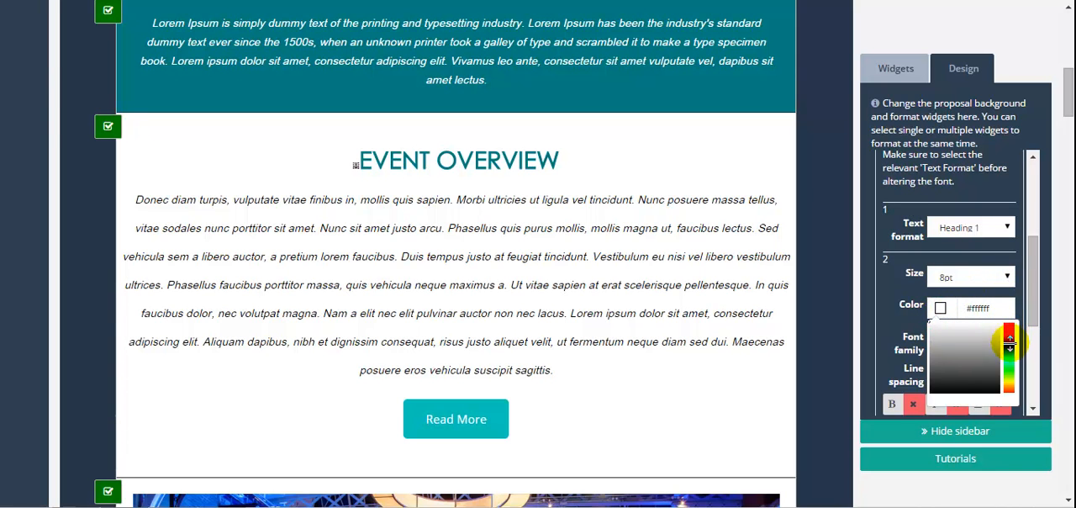
left_click(1009, 340)
left_click_drag(932, 322, 1002, 332)
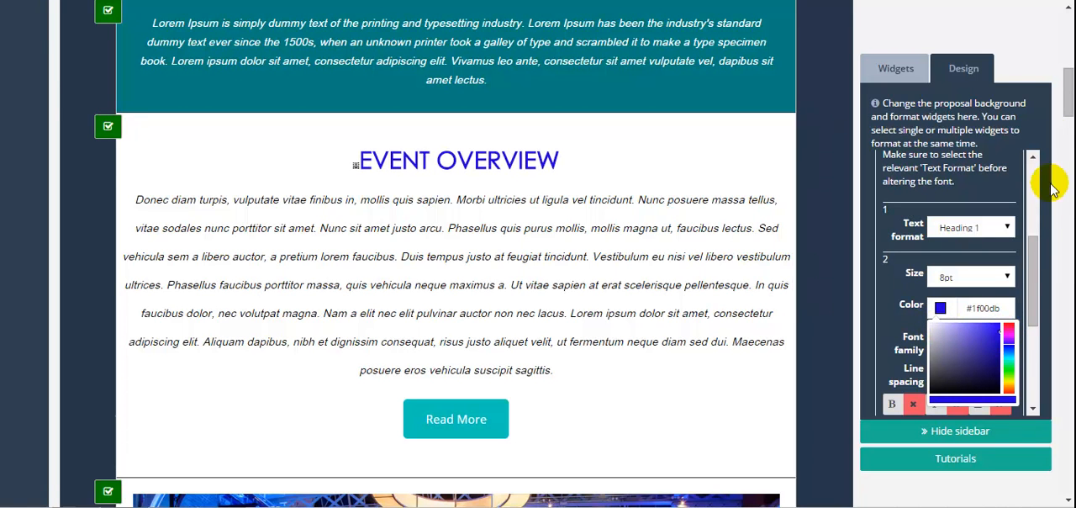
left_click_drag(1066, 99, 1056, 237)
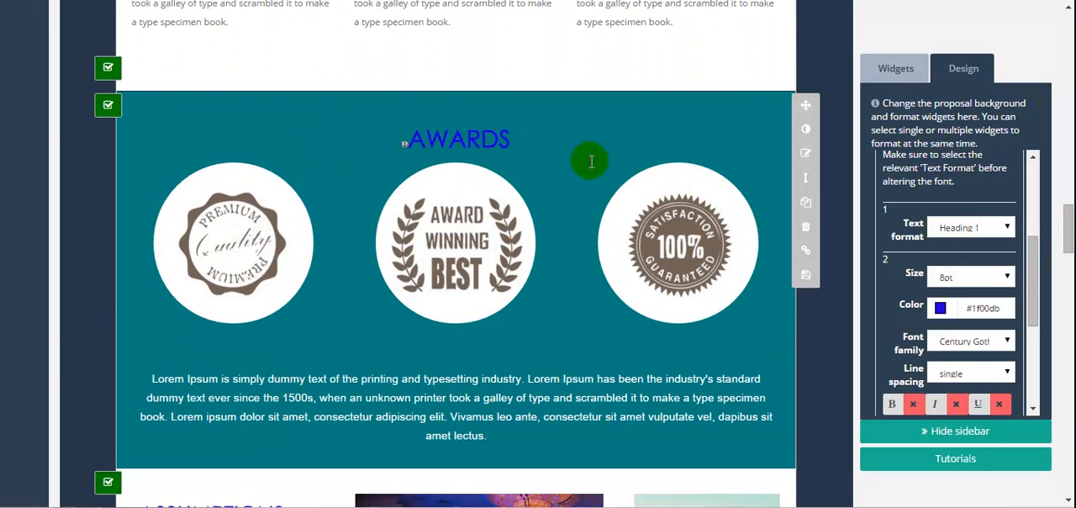
Switch the text format to Paragraph and set its font family to Helvetica Neue in all checked widgets.
left_click_drag(1067, 231, 1043, 168)
left_click(985, 230)
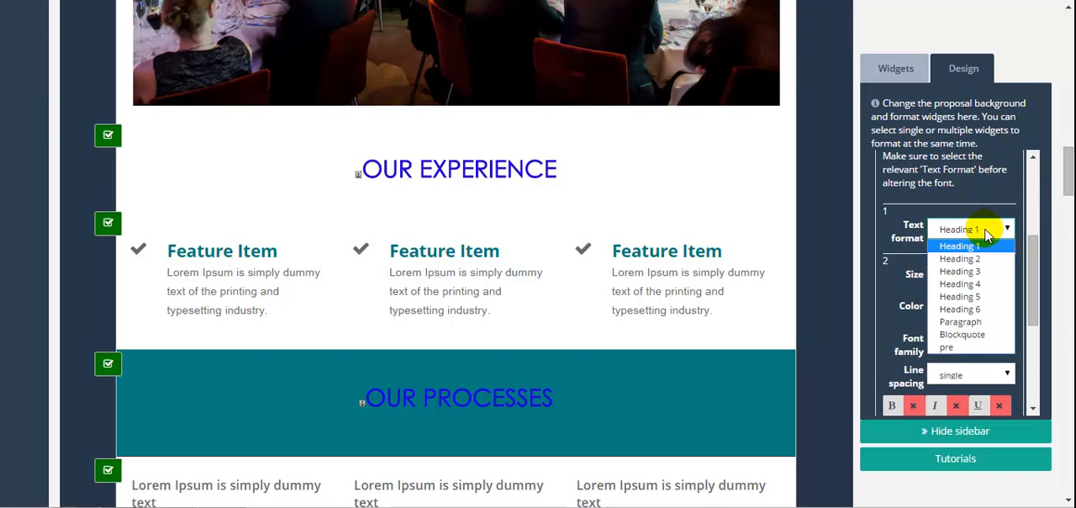
left_click(975, 321)
left_click(1004, 343)
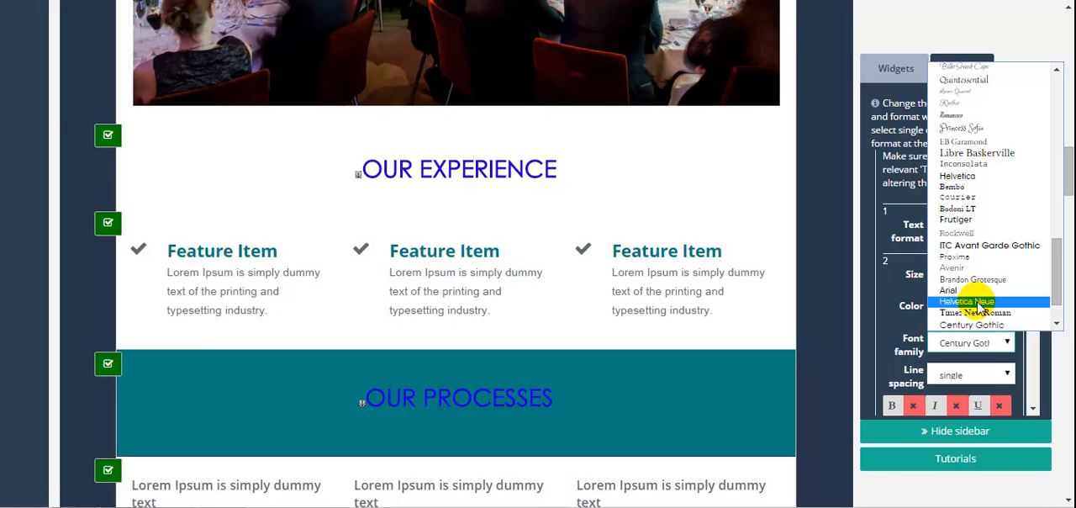
left_click(979, 302)
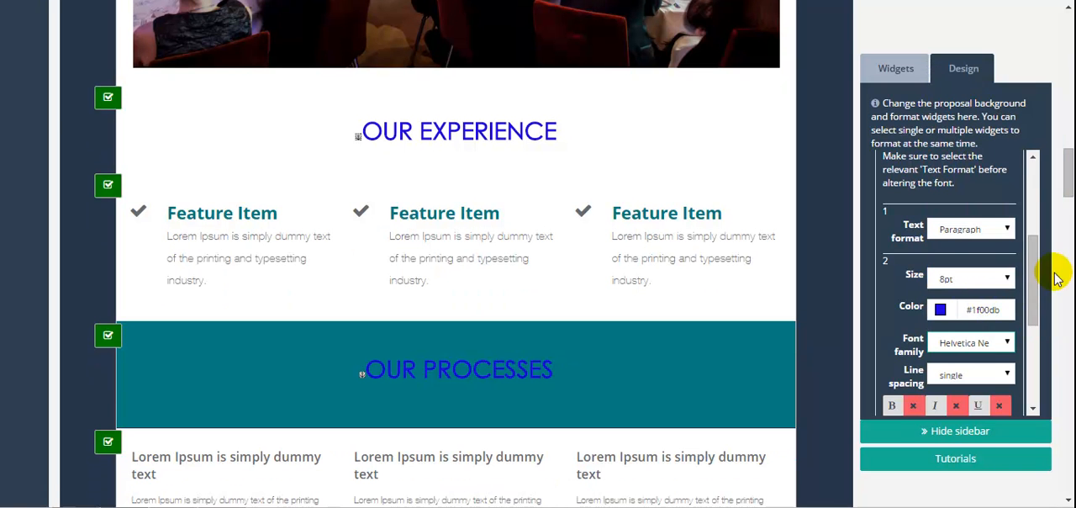
Change the paragraph font family in all checked widgets to Princess Sofia and review the proposal's sections.
left_click_drag(1036, 264, 1034, 298)
left_click_drag(1066, 185, 1060, 105)
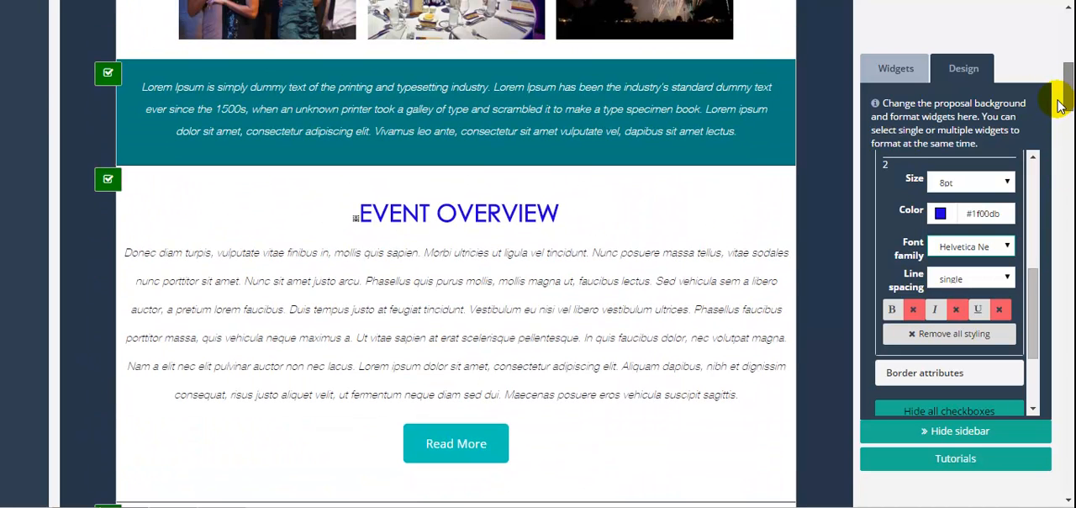
left_click(987, 185)
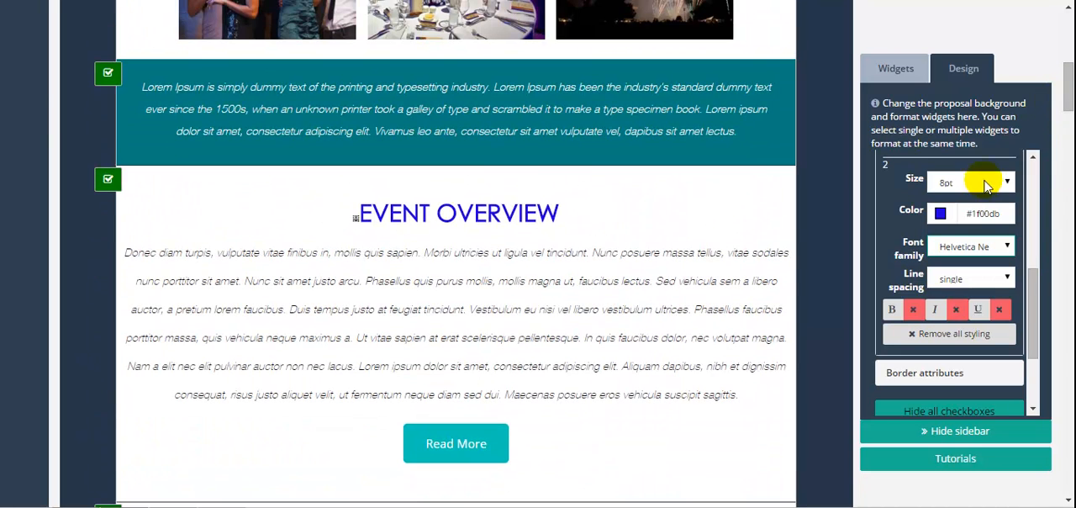
left_click(1009, 246)
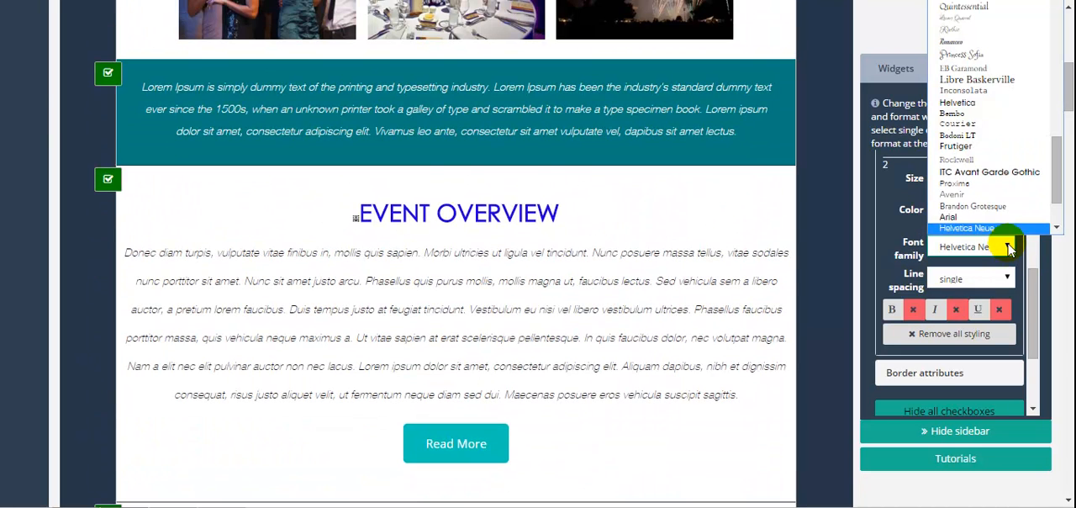
left_click(994, 56)
left_click_drag(1067, 130, 1028, 307)
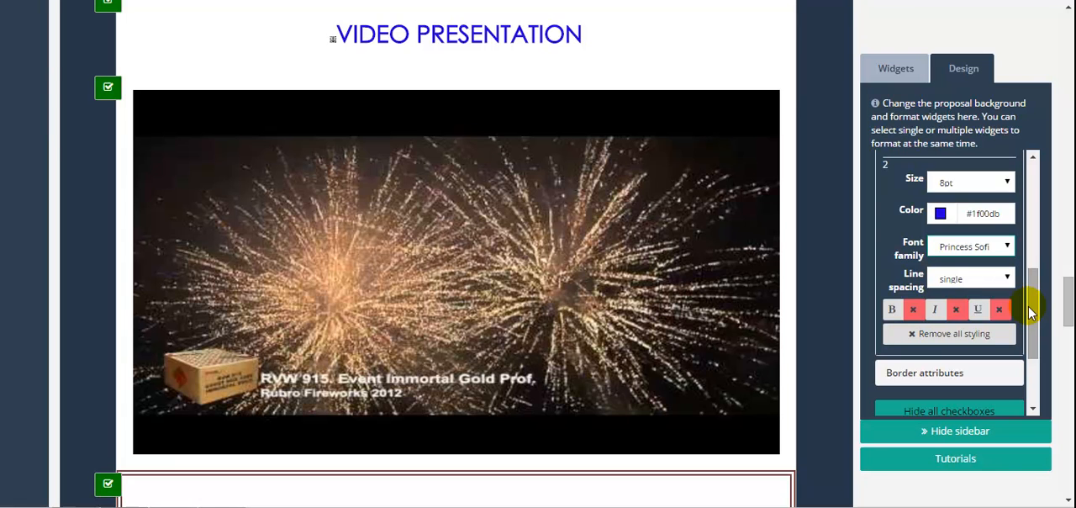
Close the font attributes and set the proposal background color to blue #2777dc.
left_click_drag(1028, 305, 1024, 206)
scroll(1022, 215, "down", 1)
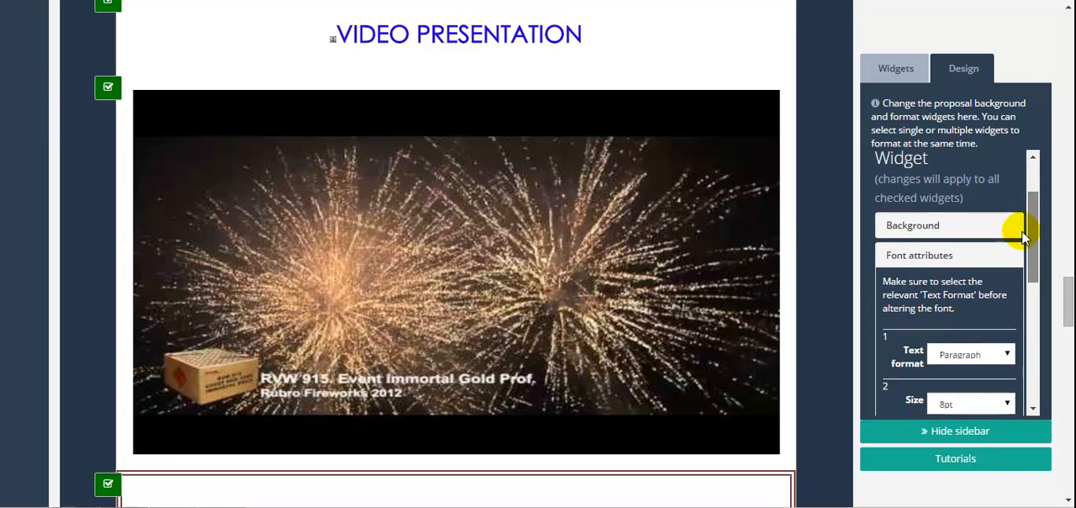
left_click(923, 252)
left_click_drag(1035, 269, 1029, 174)
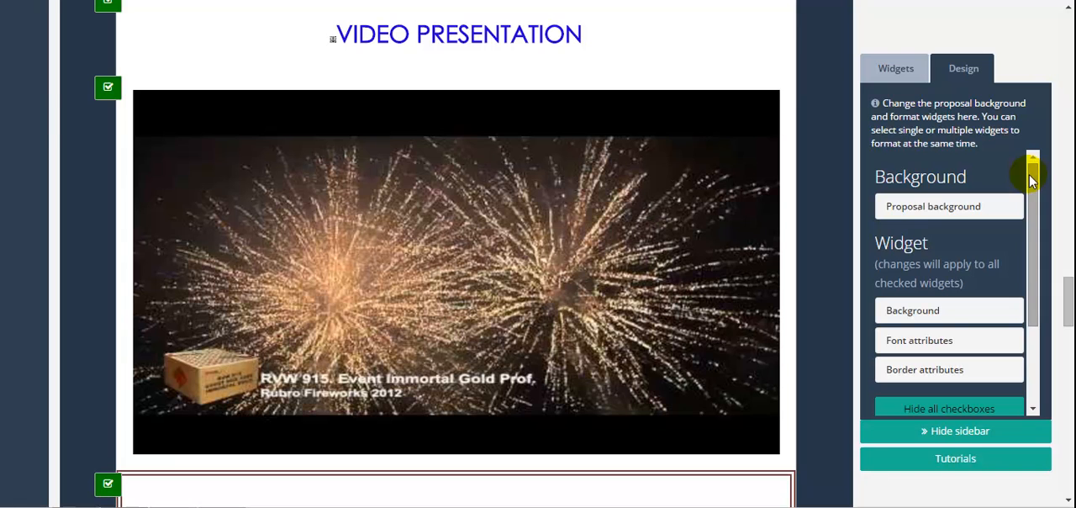
left_click(908, 213)
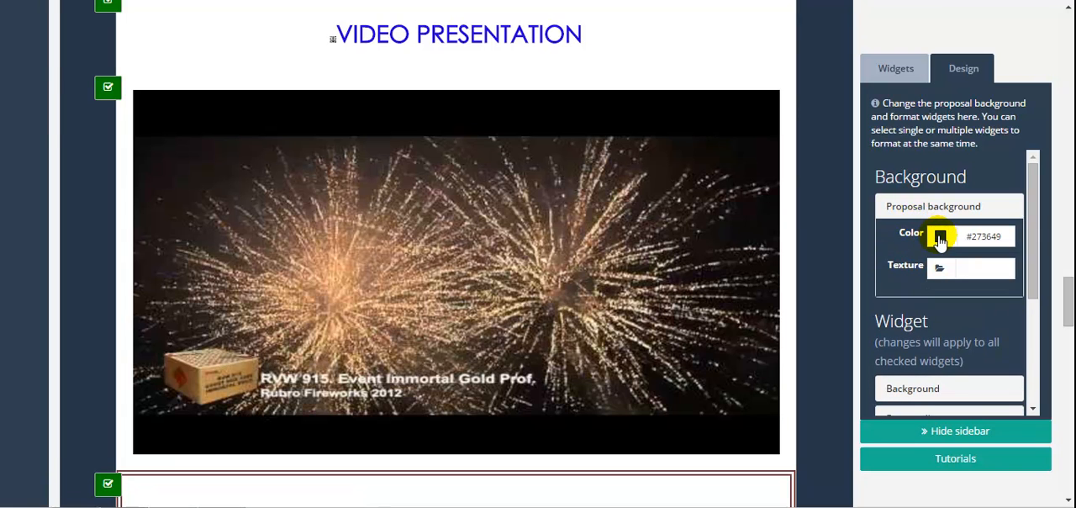
left_click(940, 238)
left_click_drag(964, 301, 988, 261)
left_click(890, 253)
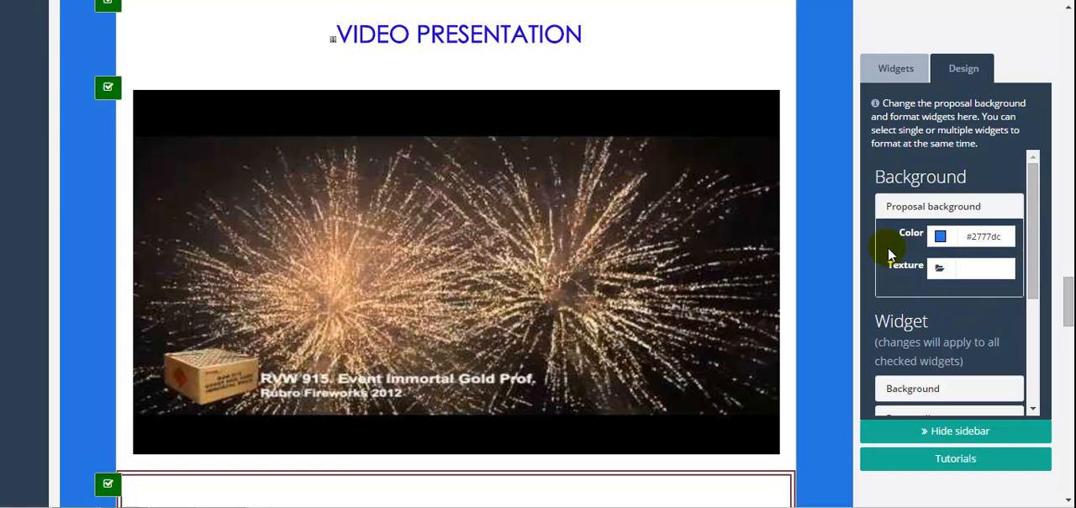
Apply black-linen.png from the Backgrounds image folder as the proposal background texture.
left_click(936, 267)
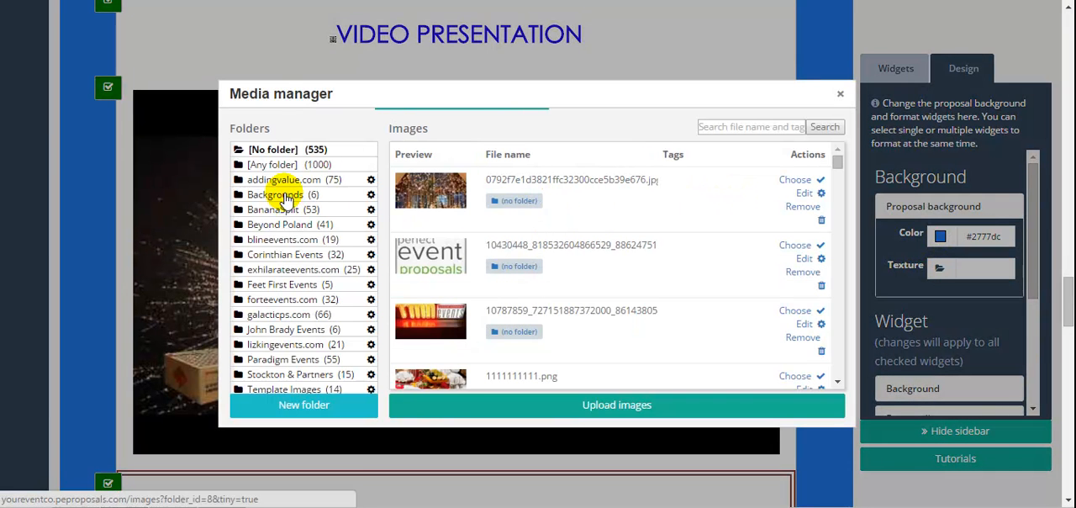
left_click(284, 194)
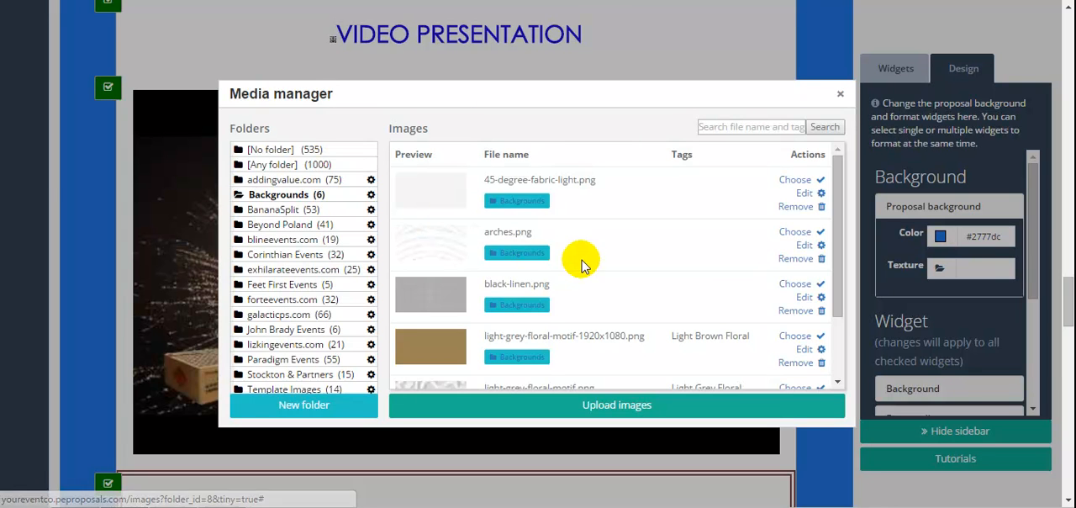
left_click(428, 294)
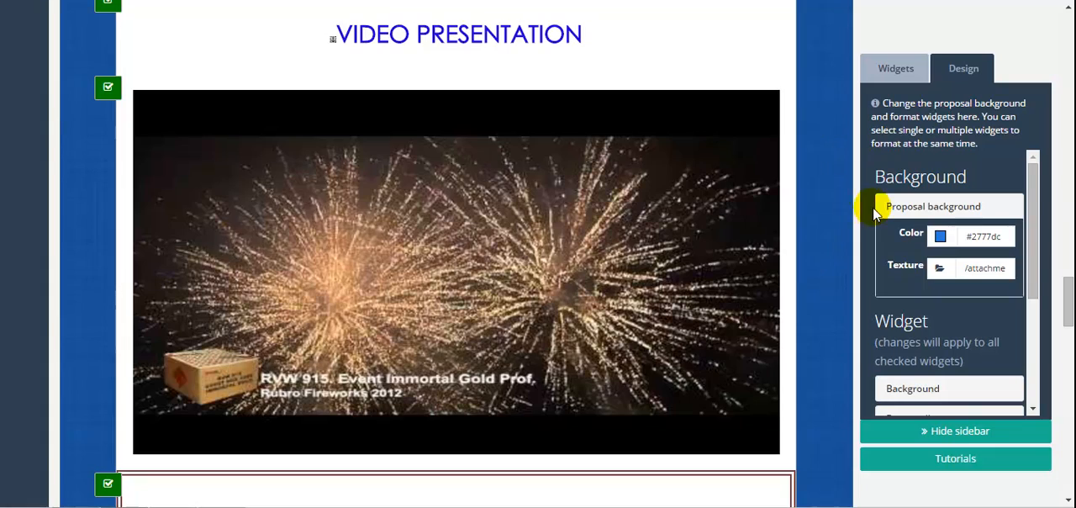
Preview the proposal to check its new fonts and background, and return to the builder.
left_click_drag(1067, 286, 1055, 8)
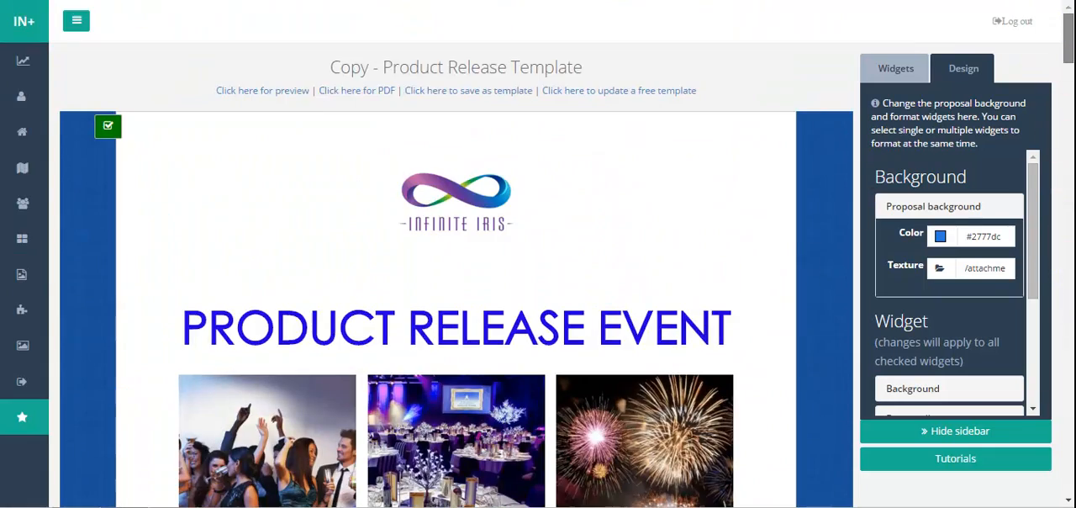
left_click(296, 92)
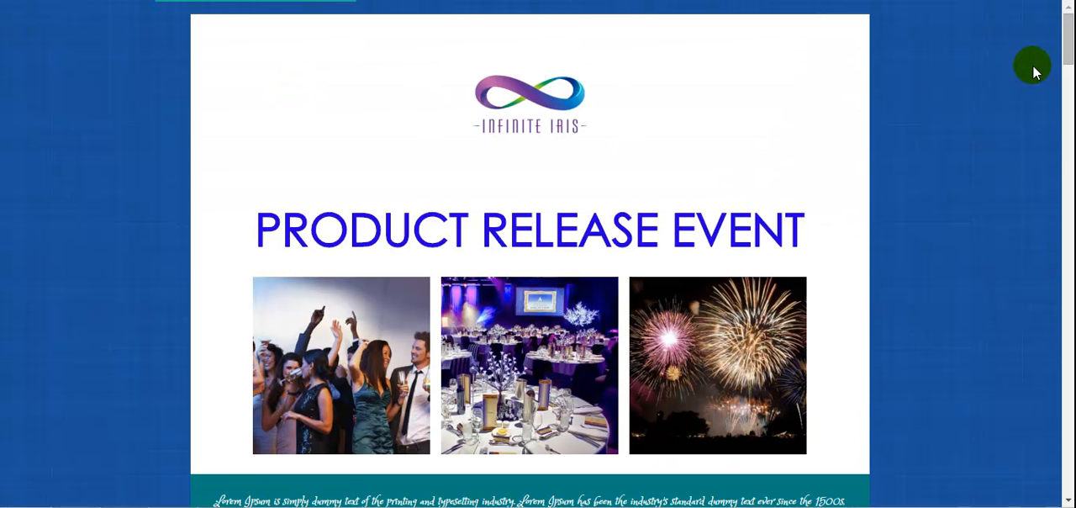
mouse_move(1068, 31)
left_mouse_down()
mouse_move(1066, 145)
mouse_move(1065, 17)
left_mouse_up()
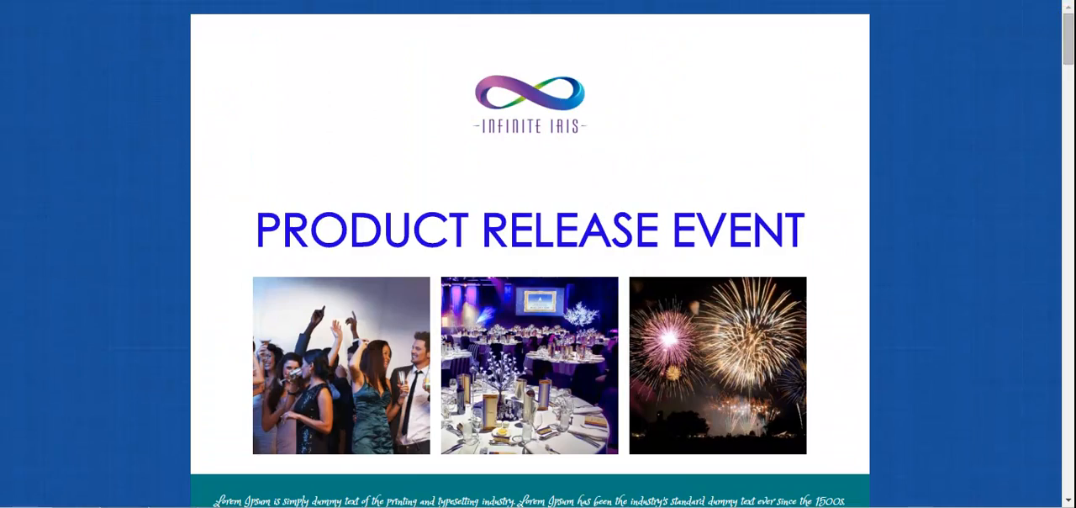
key("ctrl+w")
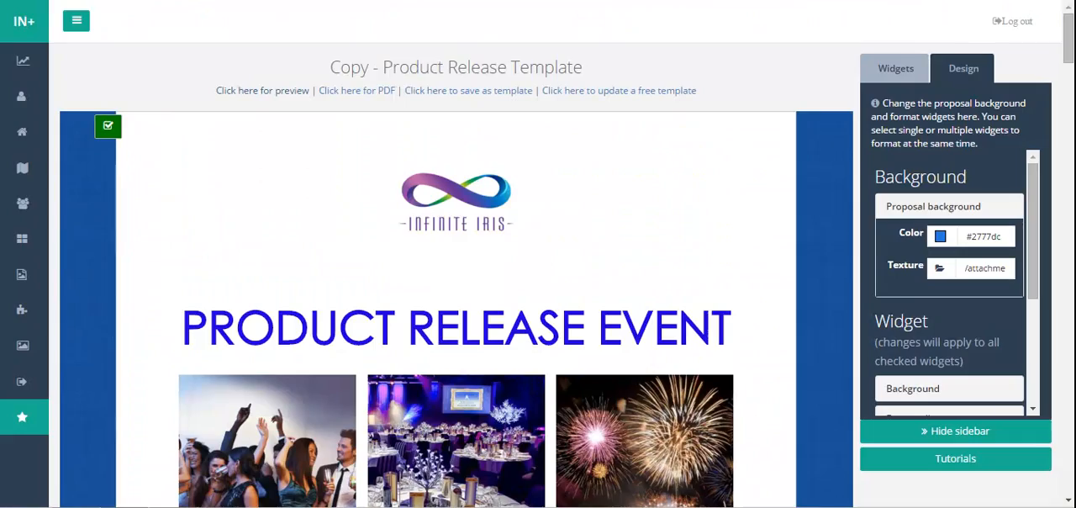
Change the proposal background color to white #ffffff.
left_click(941, 237)
left_click_drag(989, 260, 904, 242)
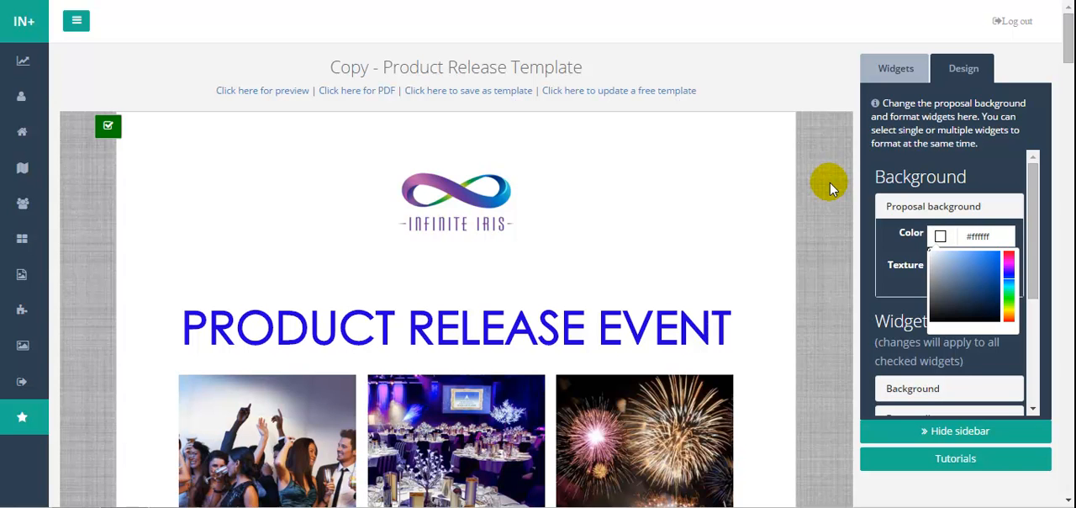
Close the proposal background color settings and uncheck all widgets in the proposal.
left_click(874, 225)
left_click_drag(1038, 178, 1034, 276)
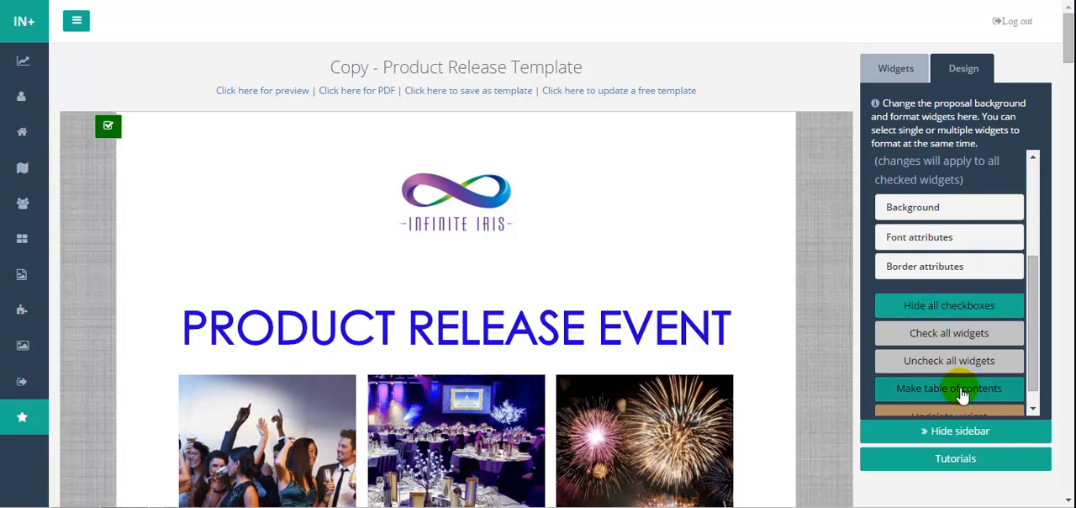
left_click(933, 360)
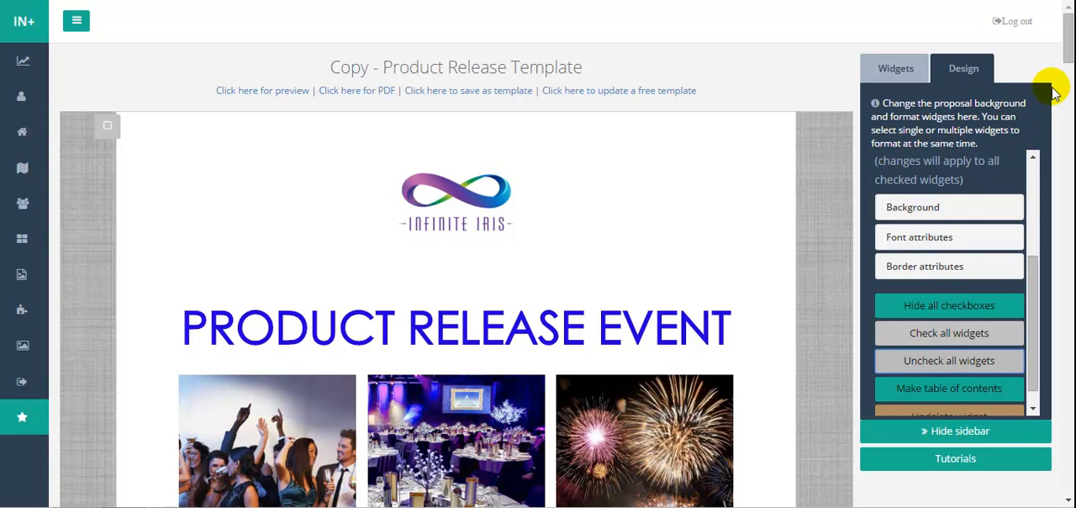
Check only the widgets with a teal background throughout the proposal, from the intro text to The Team section.
scroll(1065, 67, "down", 5)
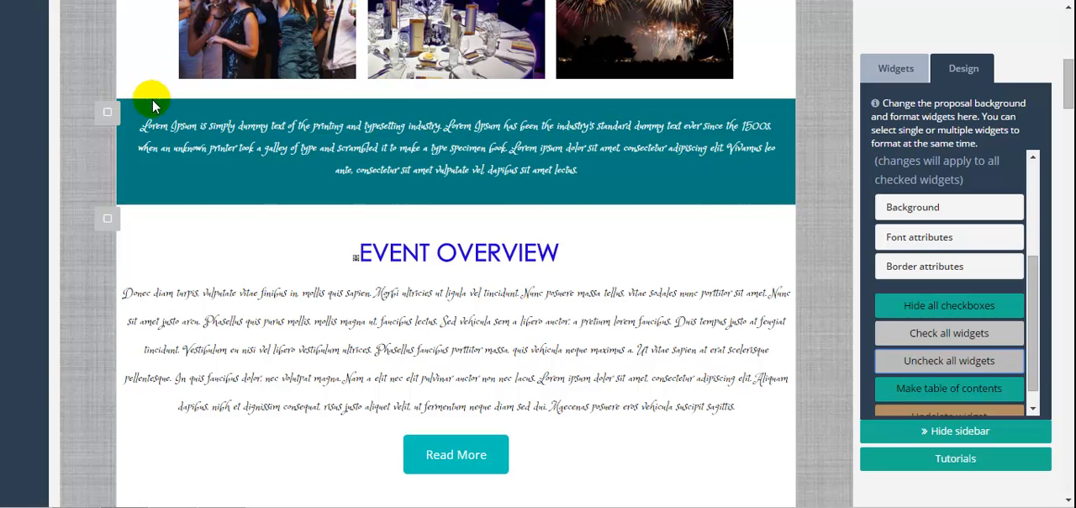
left_click(107, 114)
scroll(107, 120, "down", 5)
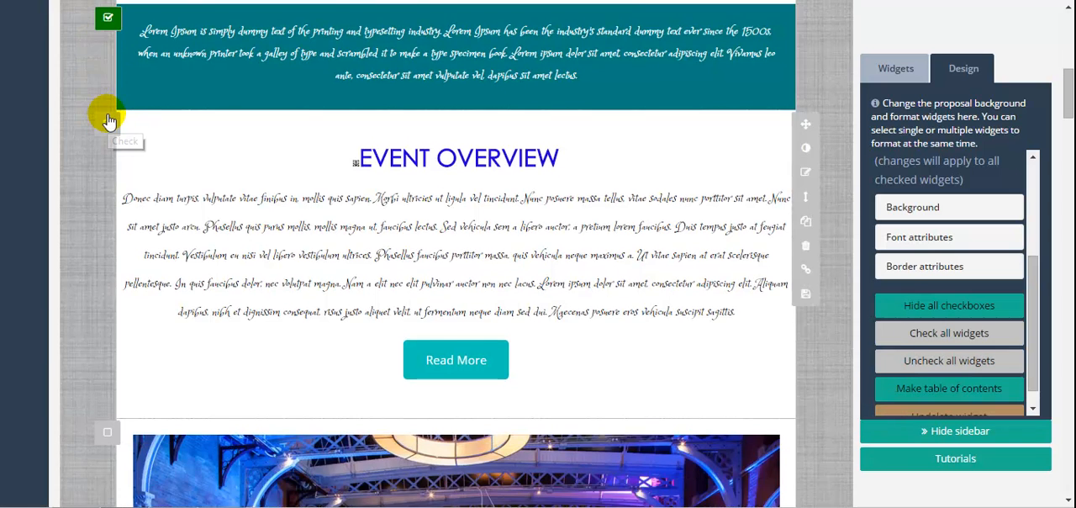
scroll(107, 120, "down", 9)
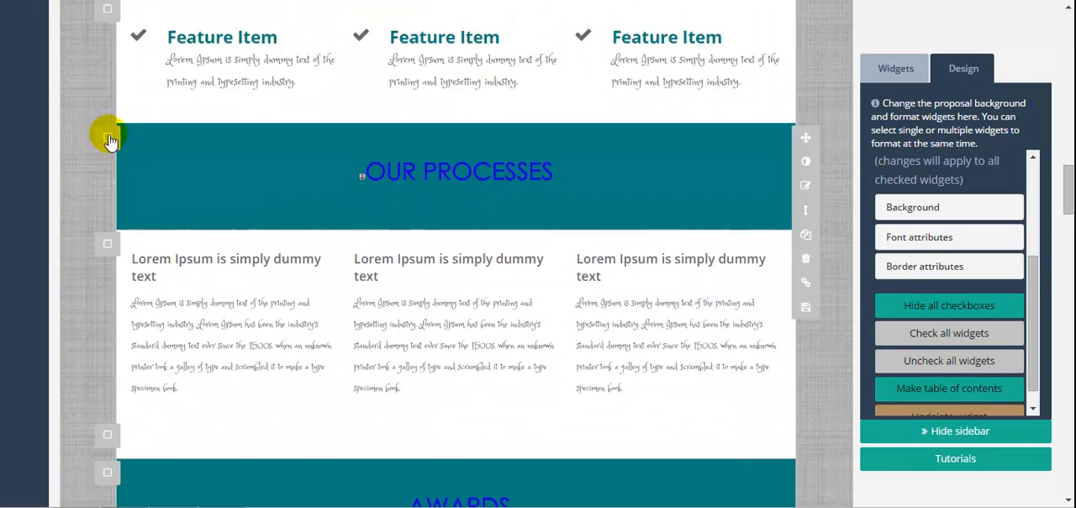
scroll(107, 141, "down", 3)
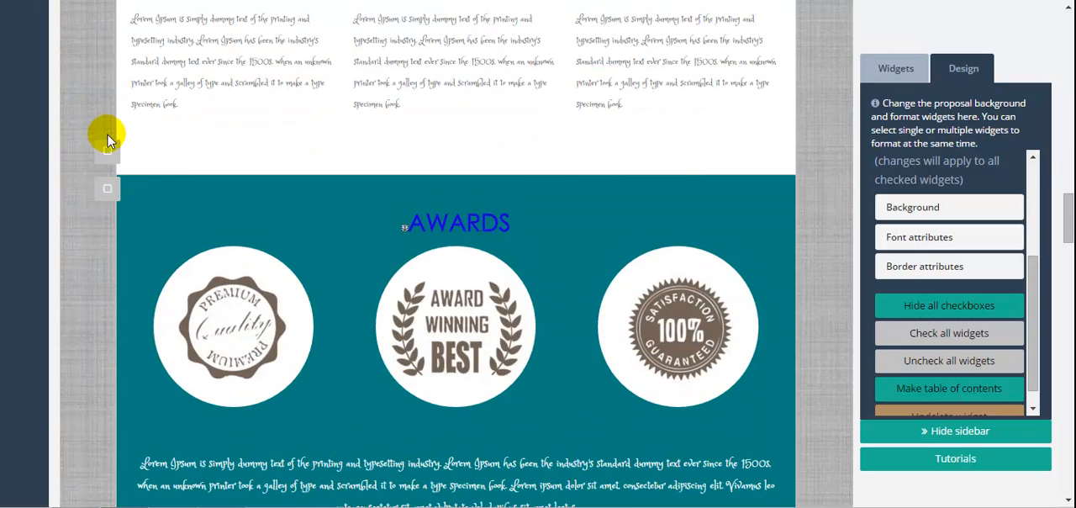
scroll(105, 194, "down", 12)
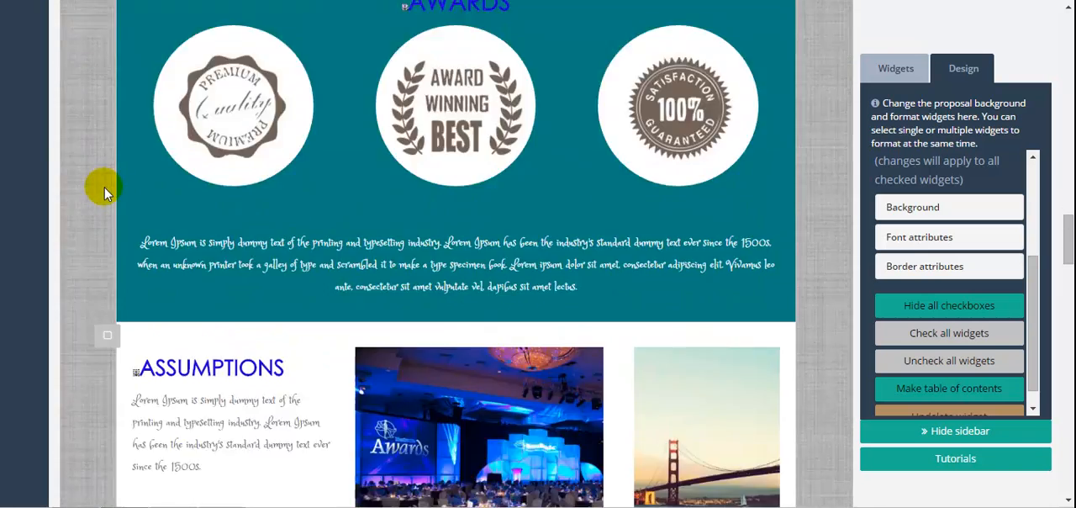
scroll(105, 193, "down", 8)
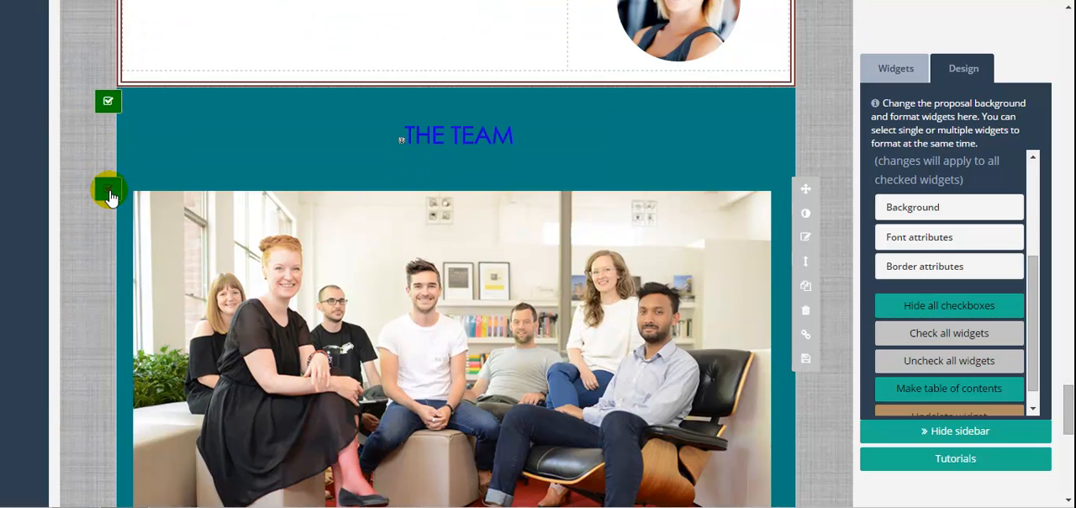
scroll(109, 195, "down", 8)
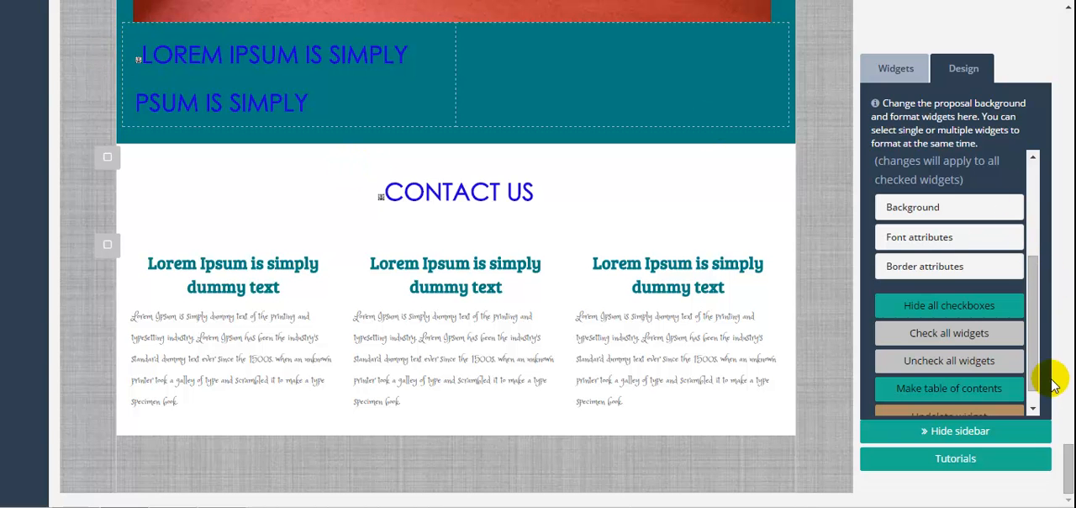
left_click_drag(1069, 454, 1066, 386)
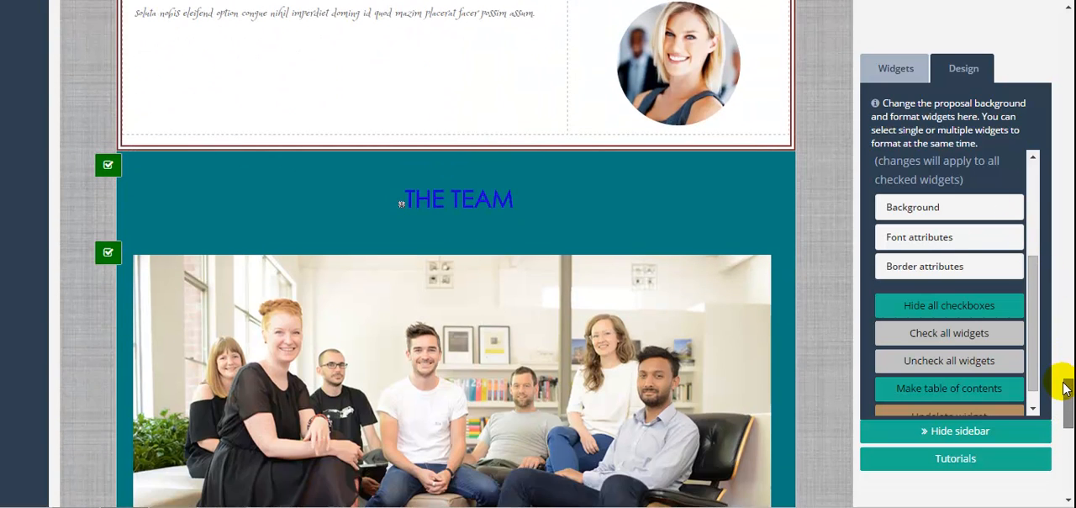
Set the Paragraph font color of the checked widgets to near-white #fcfcfc.
left_click(952, 243)
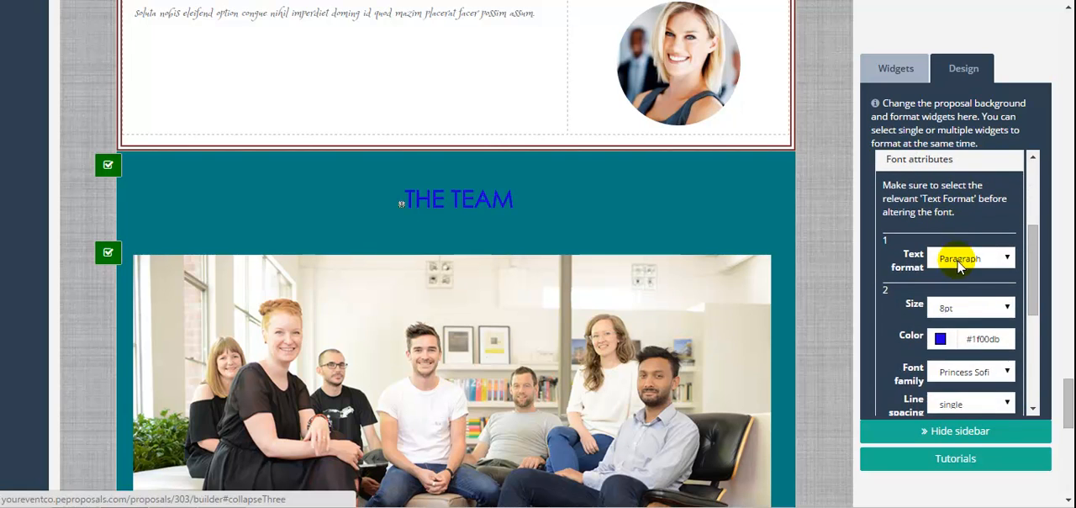
left_click(940, 338)
left_click_drag(942, 356, 930, 360)
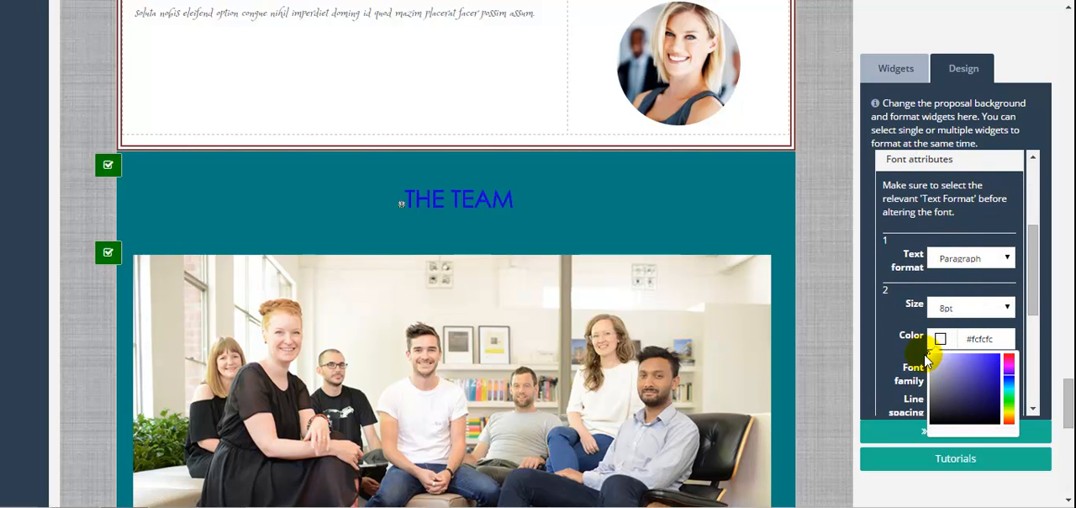
Set the Heading 1 font color of the checked widgets to white #ffffff.
left_click(1008, 259)
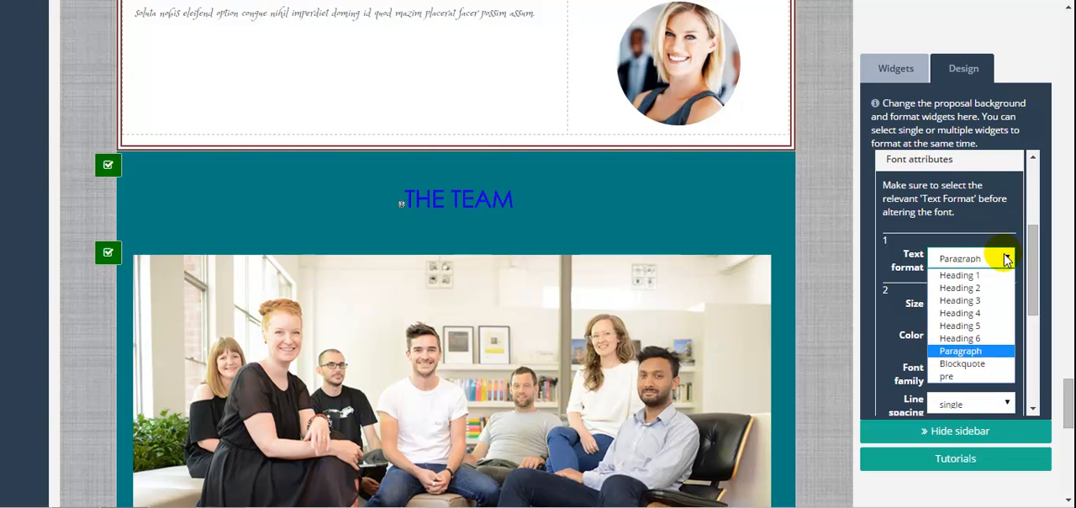
left_click(959, 274)
left_click(942, 338)
left_click(930, 355)
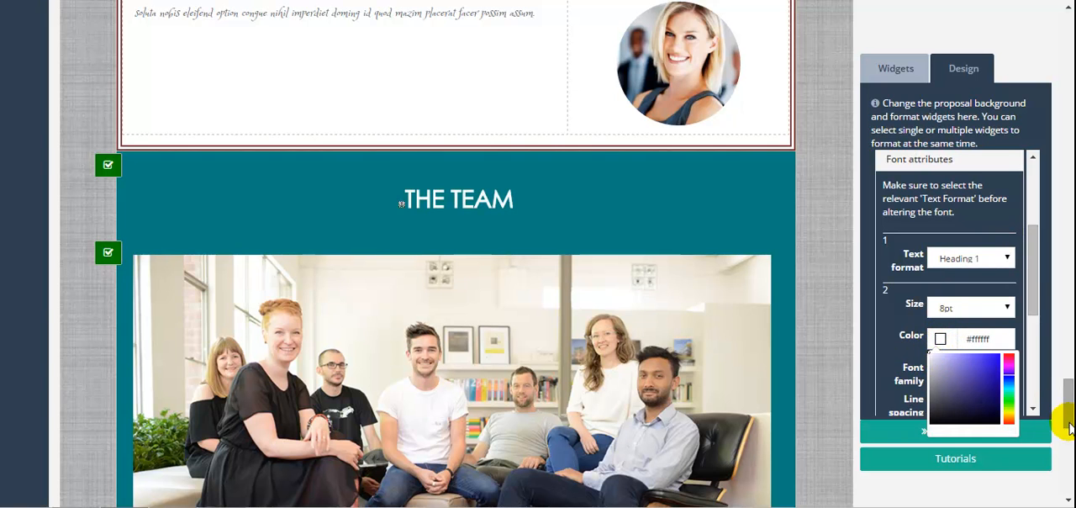
Close the font attributes and set the background color of the checked widgets to dark gray #424242.
scroll(1064, 427, "down", 1)
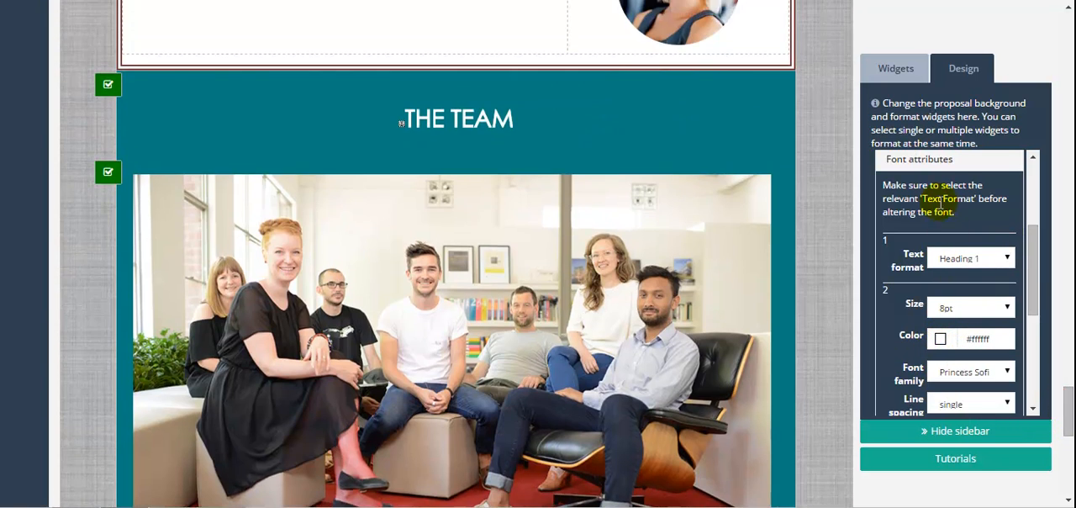
left_click(923, 165)
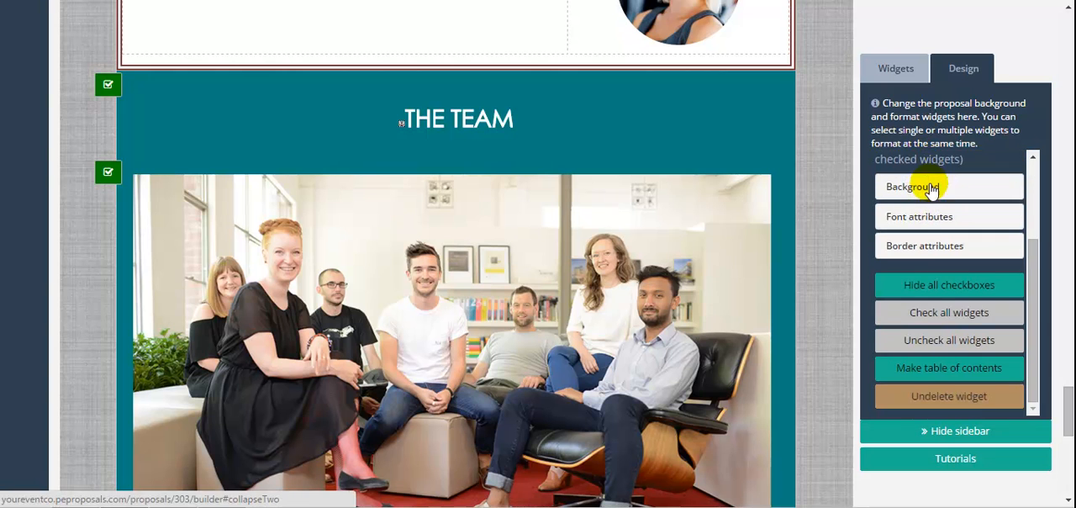
left_click(910, 187)
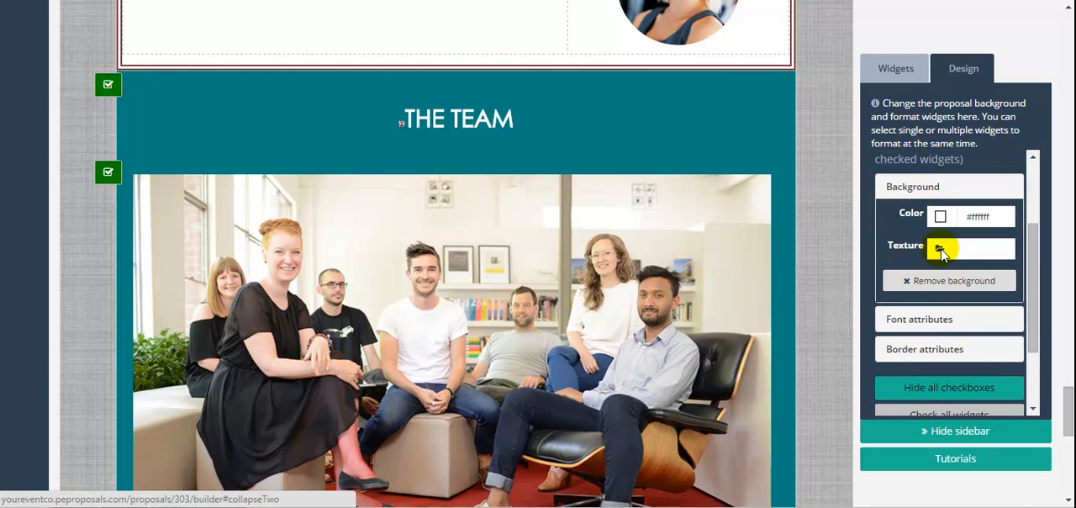
left_click(940, 218)
left_click_drag(931, 227, 924, 281)
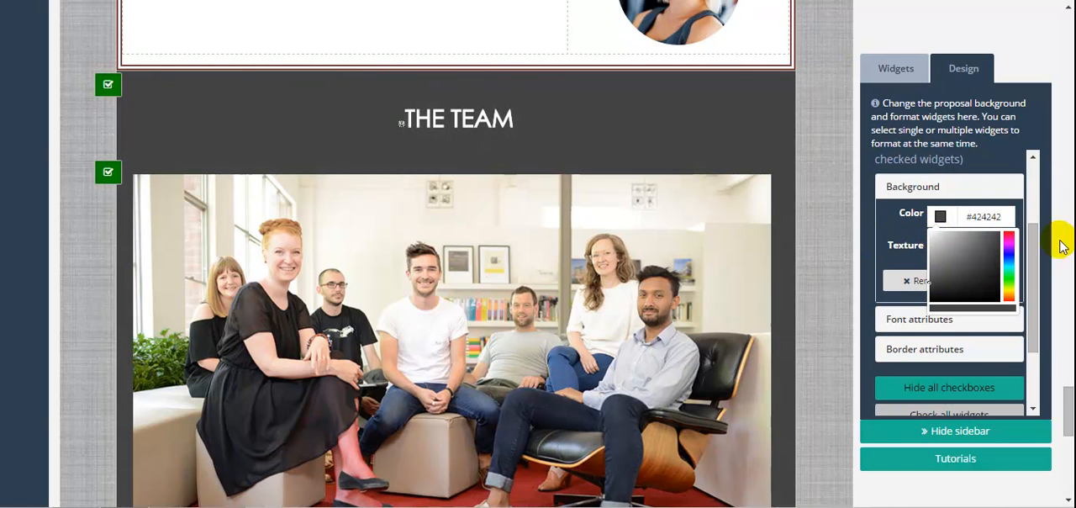
left_click_drag(1036, 268, 1035, 192)
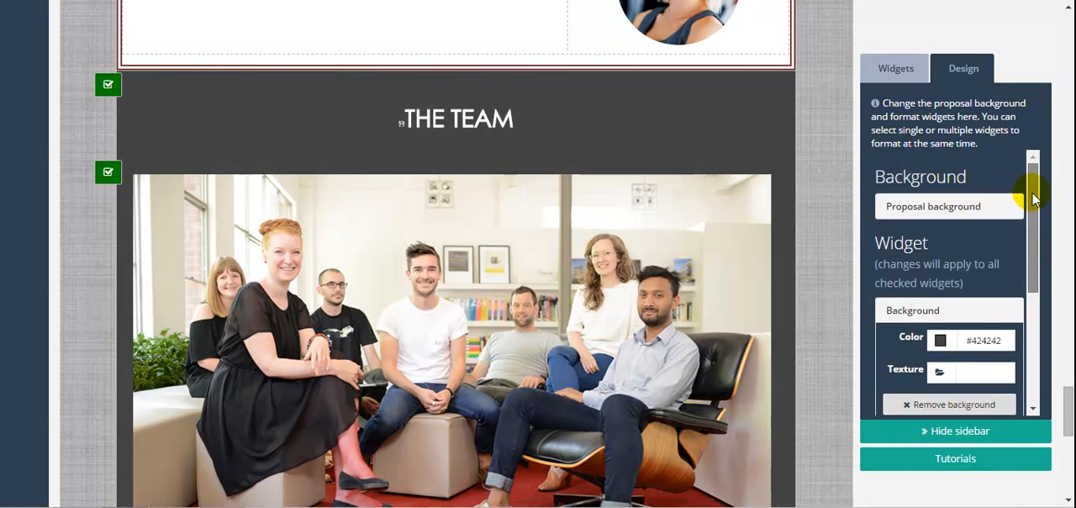
Preview the proposal to check the recolored widgets, return to the builder and collapse the widget background settings.
left_click_drag(1067, 421, 1051, 48)
left_click(272, 38)
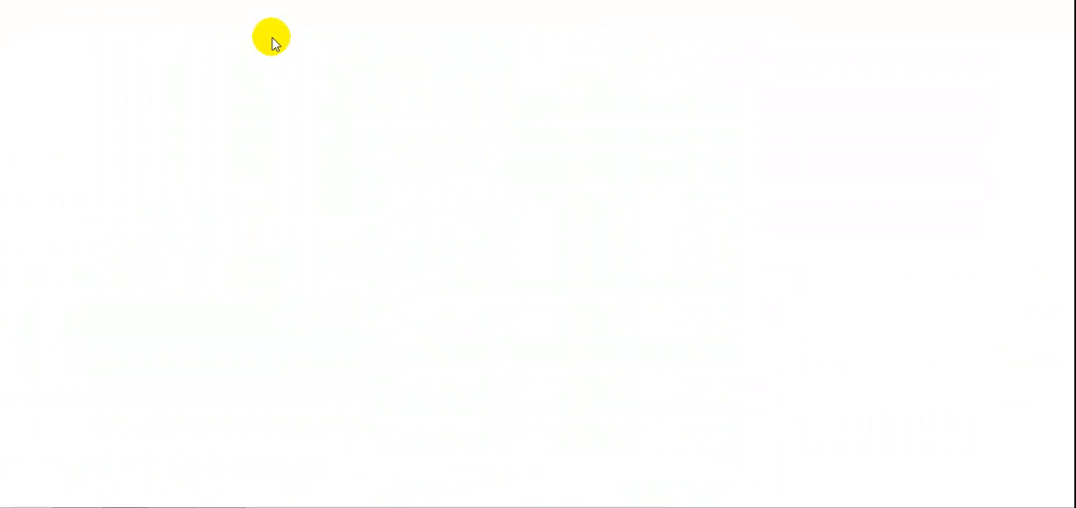
mouse_move(1063, 35)
left_mouse_down()
mouse_move(1064, 362)
mouse_move(1050, 87)
mouse_move(1064, 74)
mouse_move(1064, 34)
left_mouse_up()
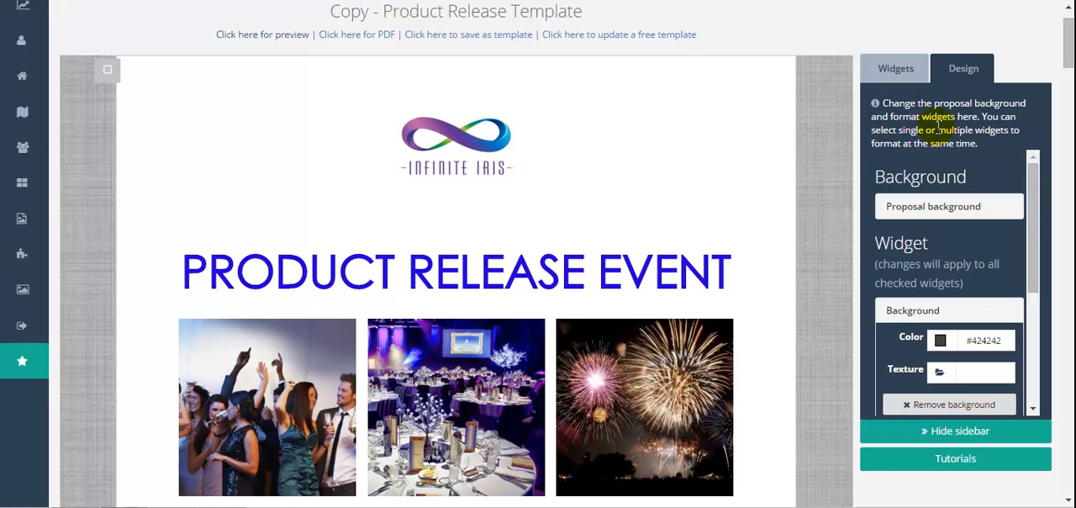
left_click(916, 310)
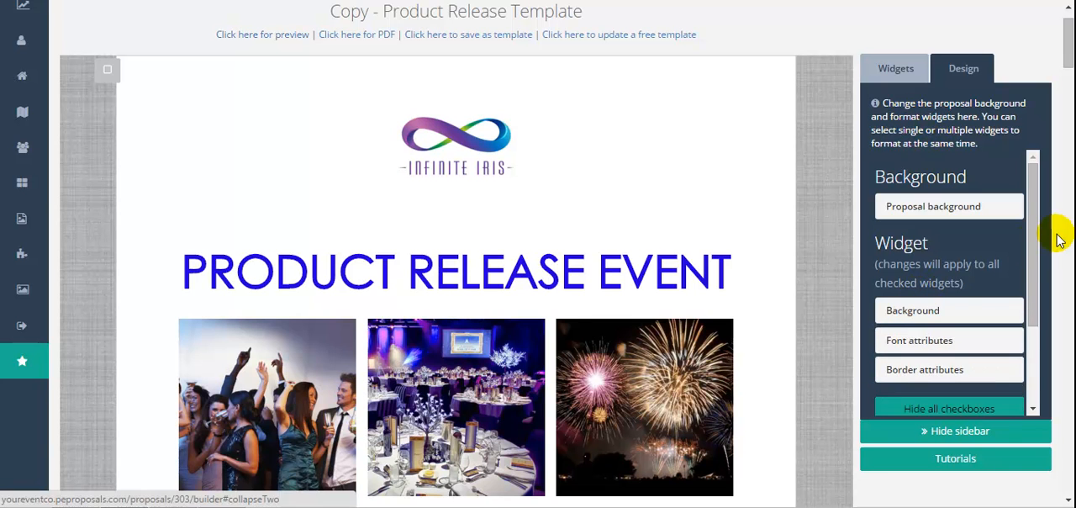
mouse_move(1035, 233)
left_mouse_down()
mouse_move(1033, 308)
mouse_move(1035, 227)
left_mouse_up()
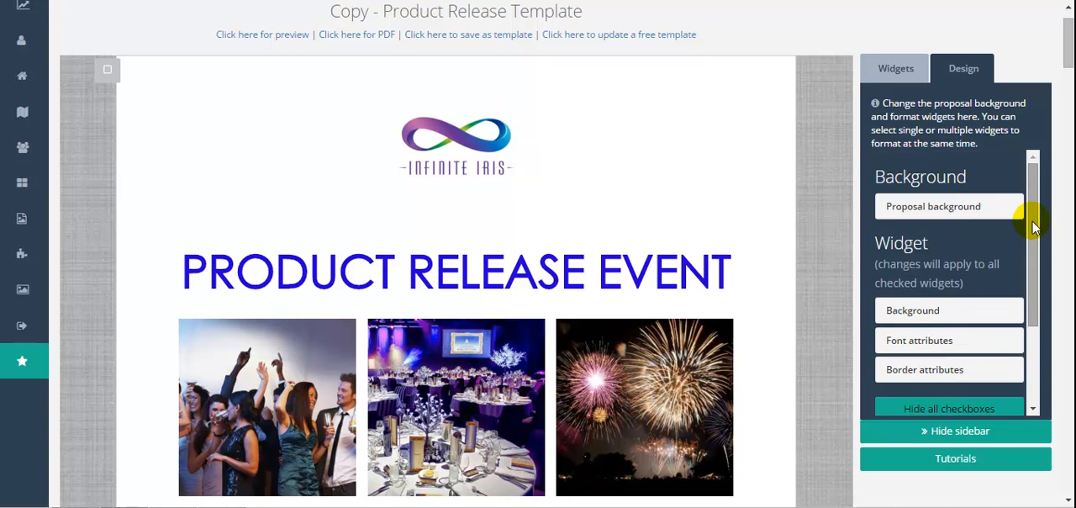